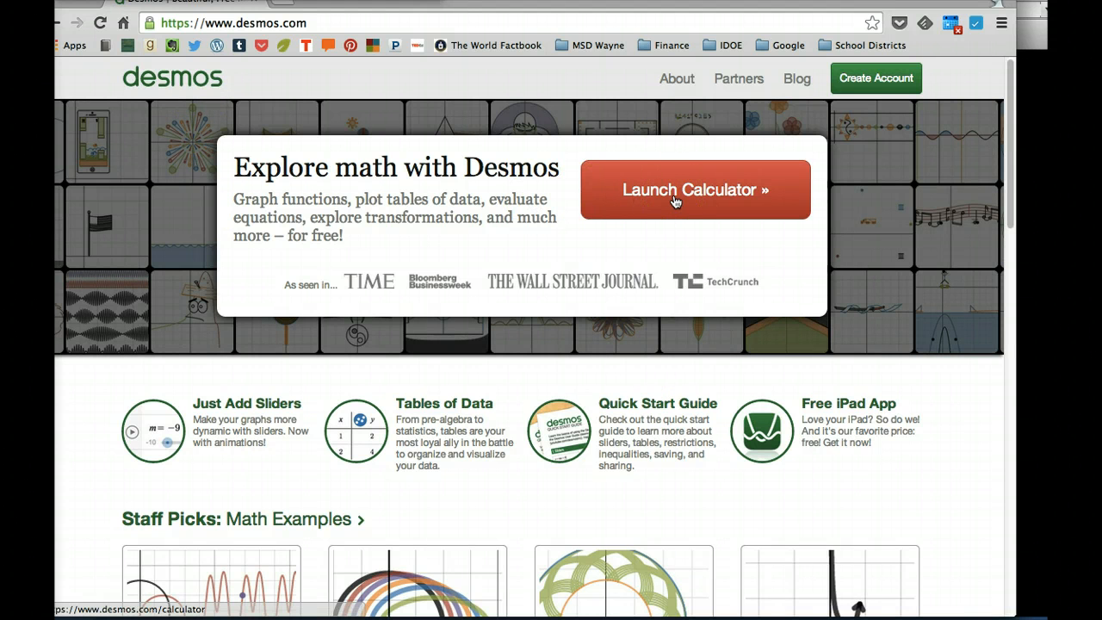
Launch the graphing calculator and sign in by linking a Google account.
left_click(674, 197)
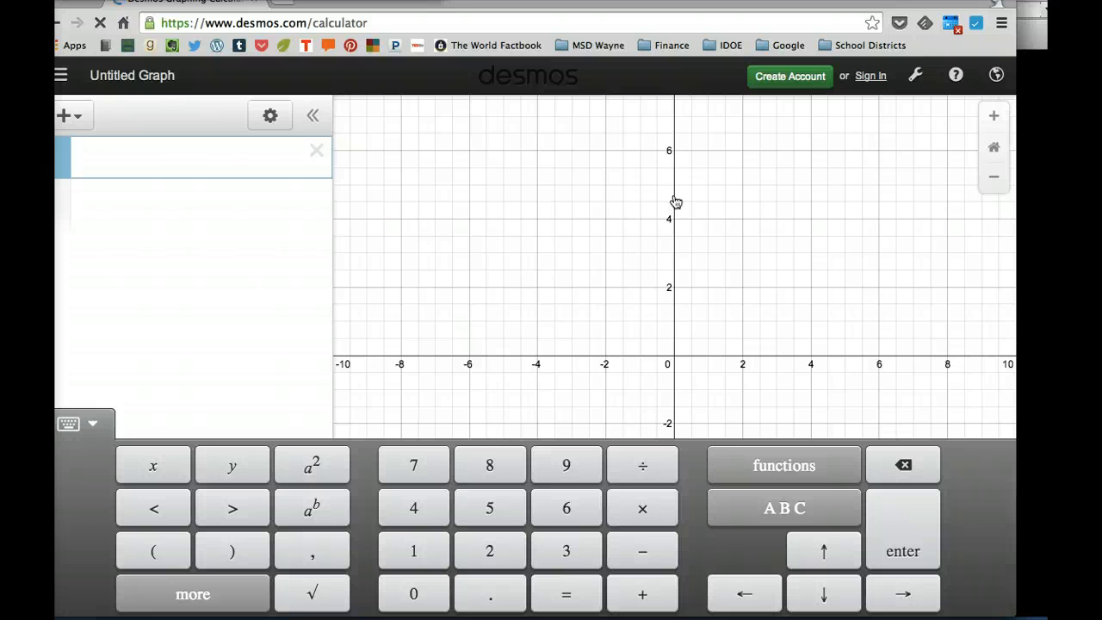
left_click(132, 83)
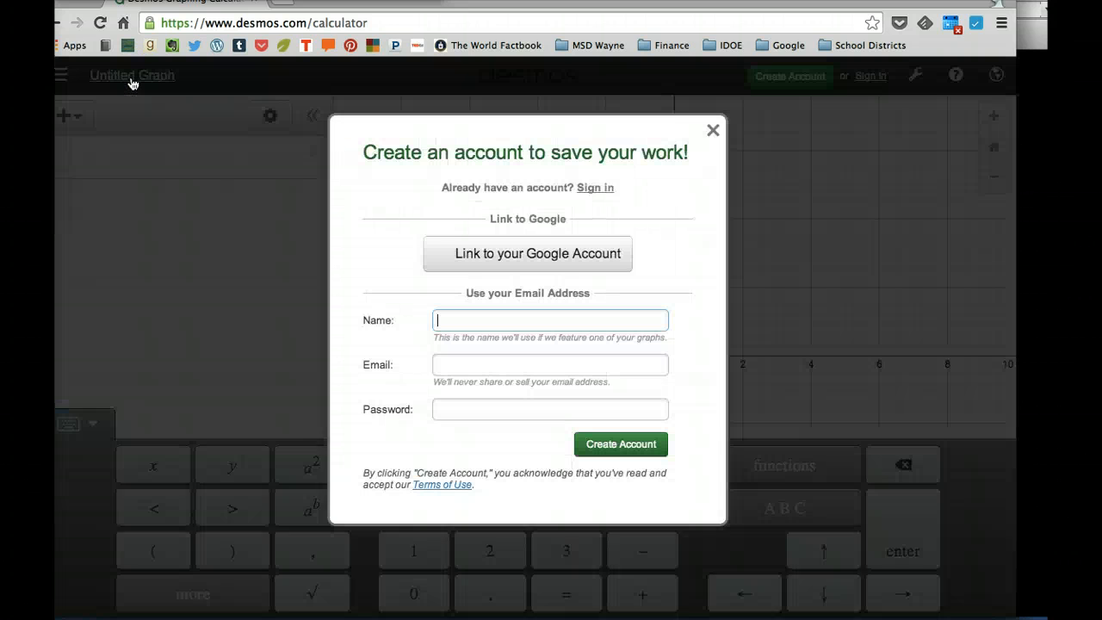
left_click(506, 255)
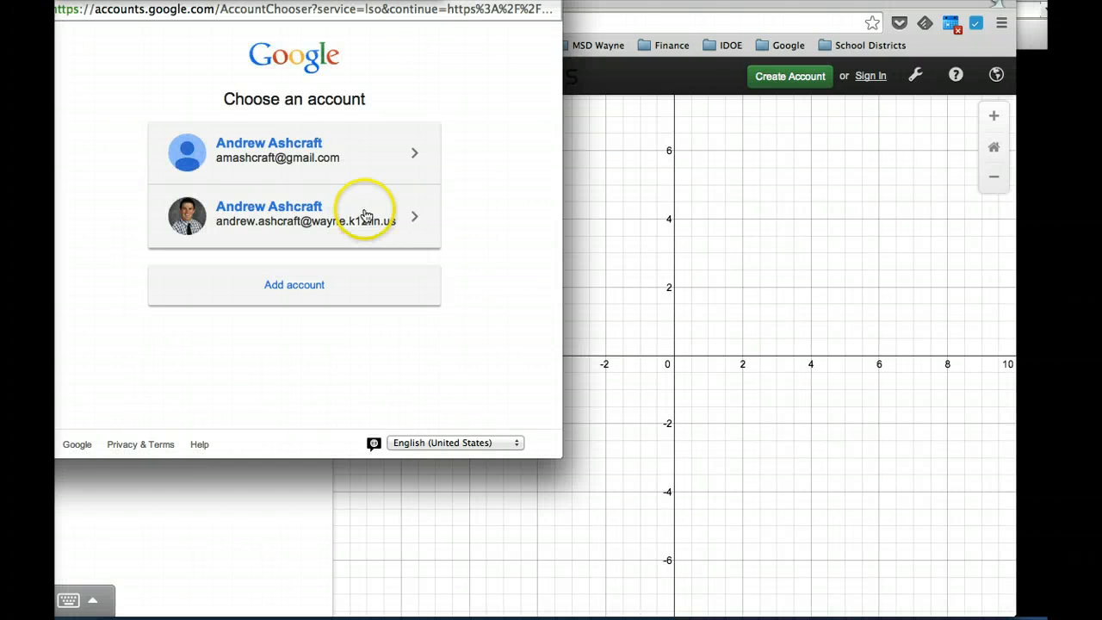
left_click(289, 217)
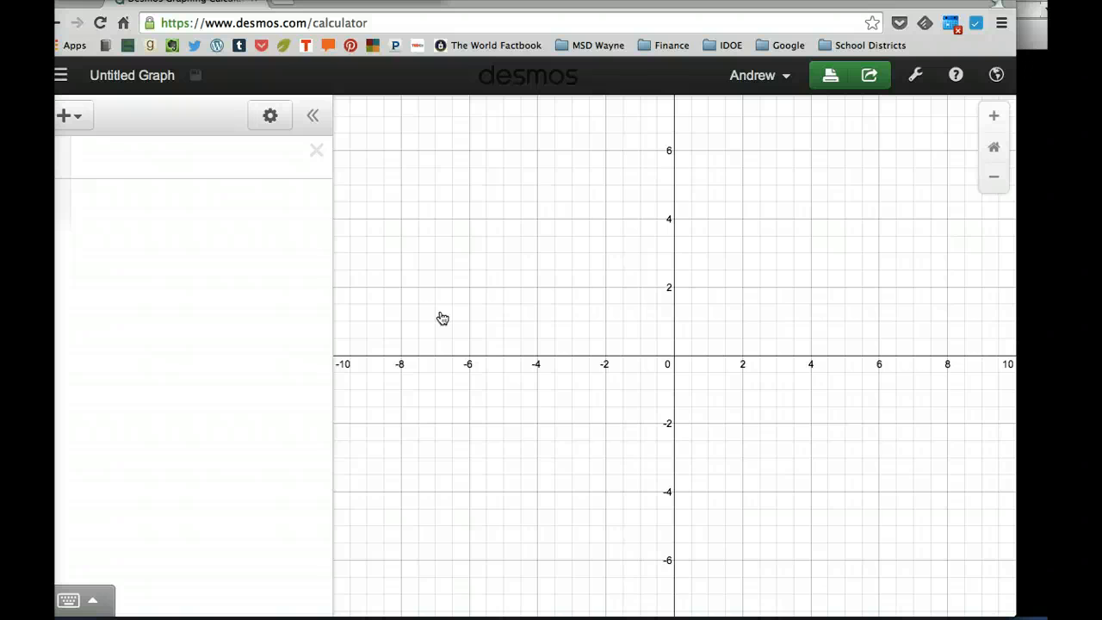
Save the graph with a title of the teacher's name followed by 'Hot Wheels Project', also sending a copy to Google Drive.
left_click(133, 76)
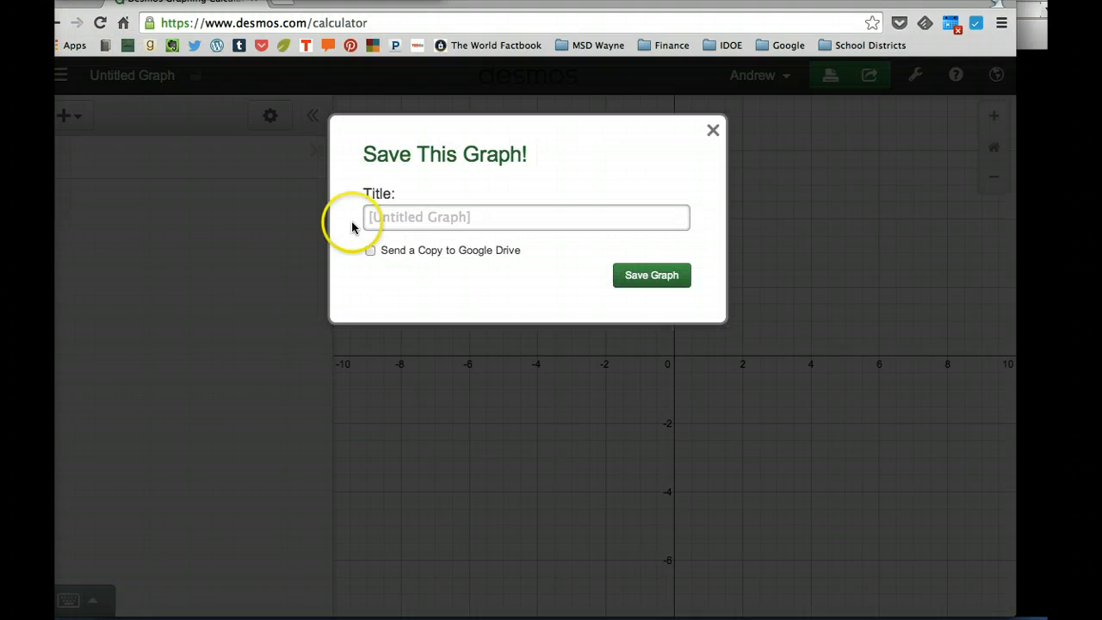
left_click(418, 216)
type("Mr")
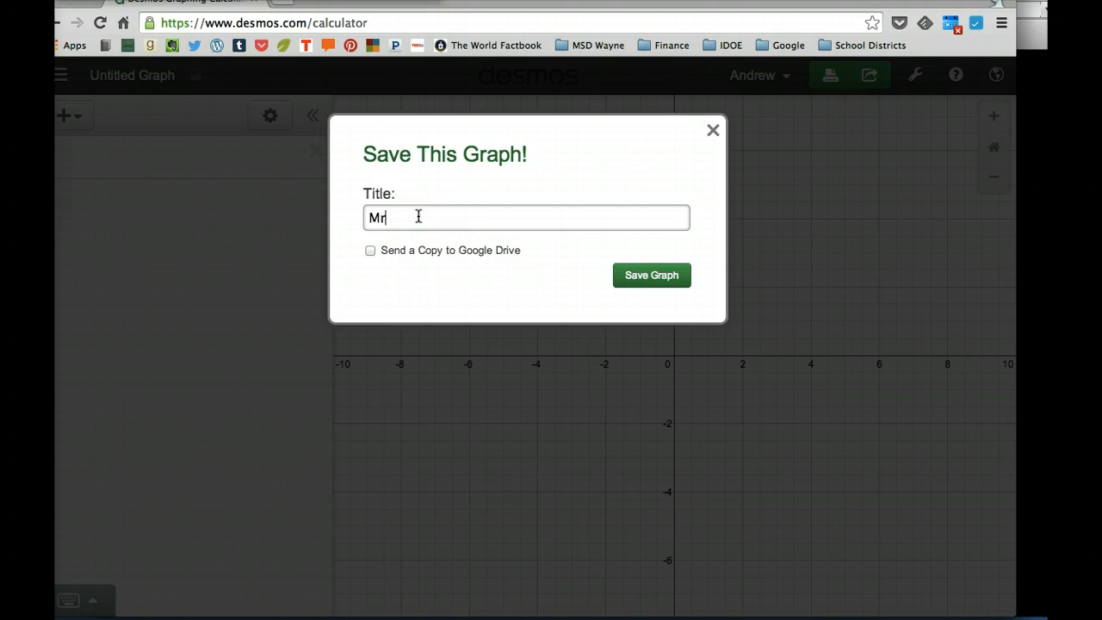
type(". Ashcraft Hot Wheels")
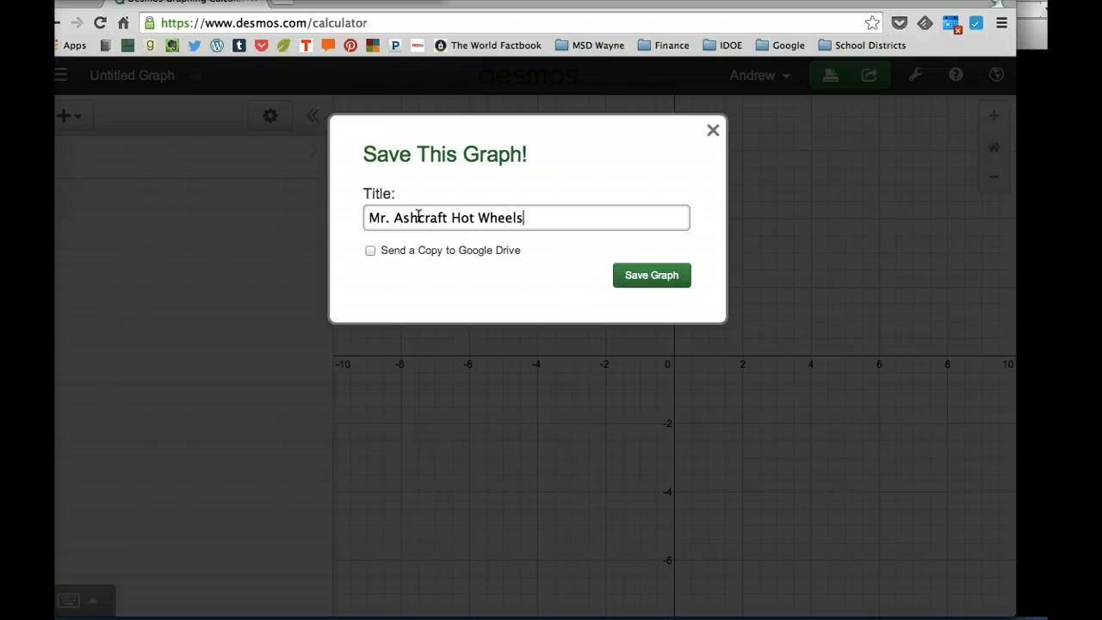
type(" Project")
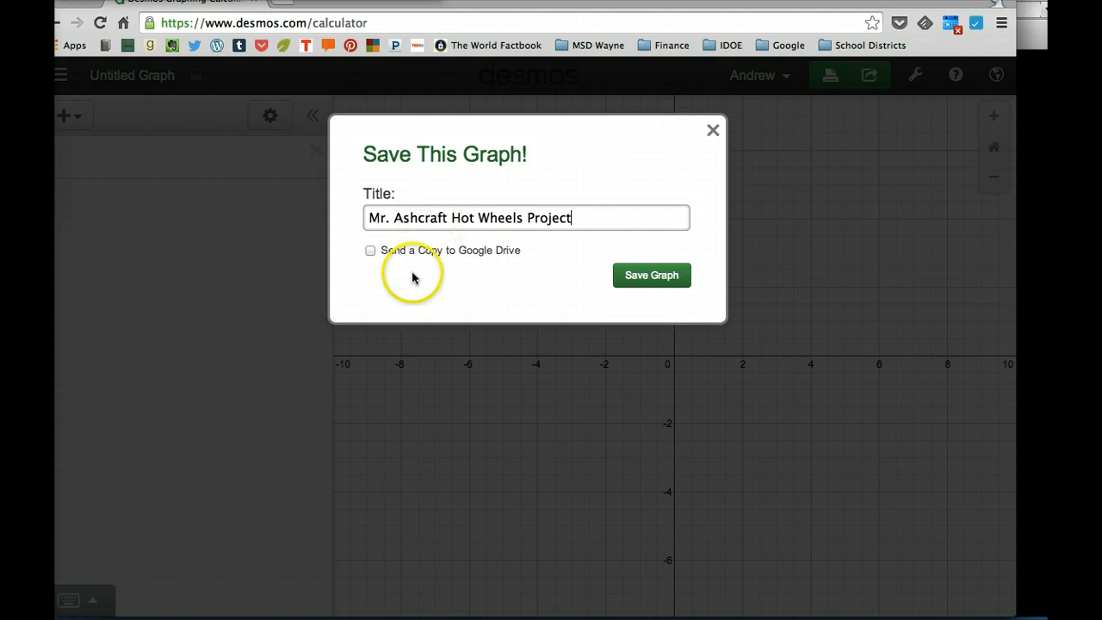
left_click(371, 252)
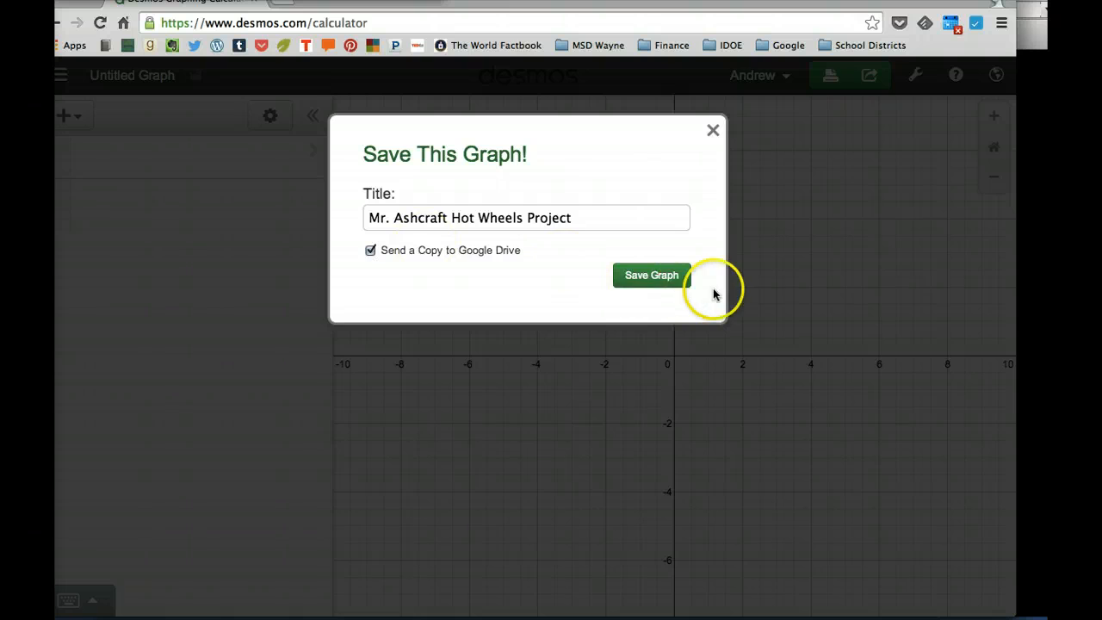
left_click(665, 277)
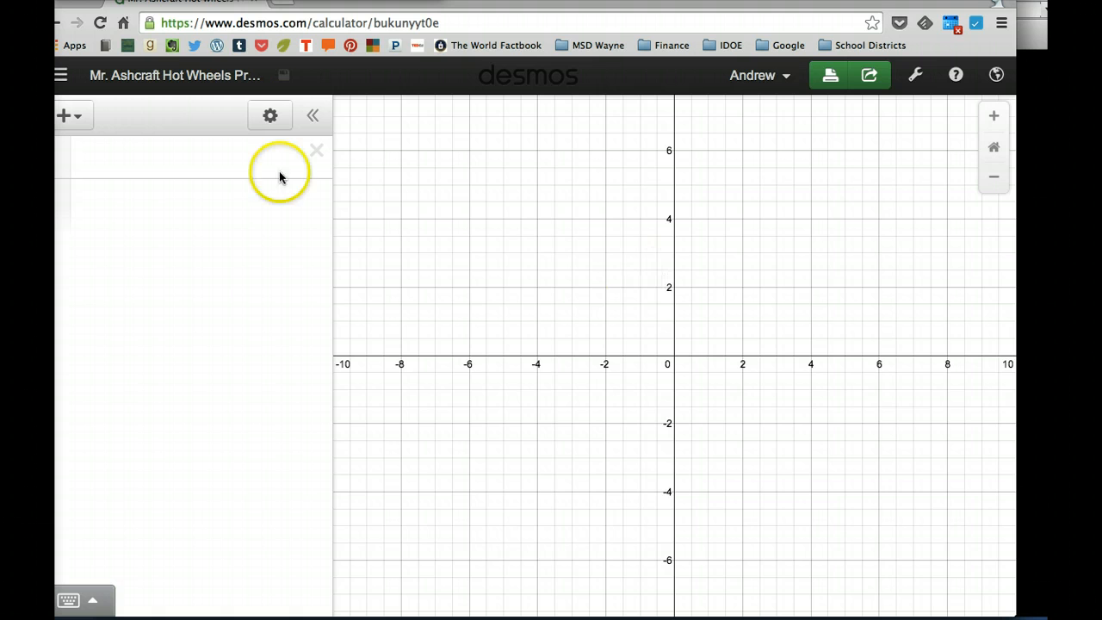
Add a table and set its style to red points connected by lines.
left_click(75, 119)
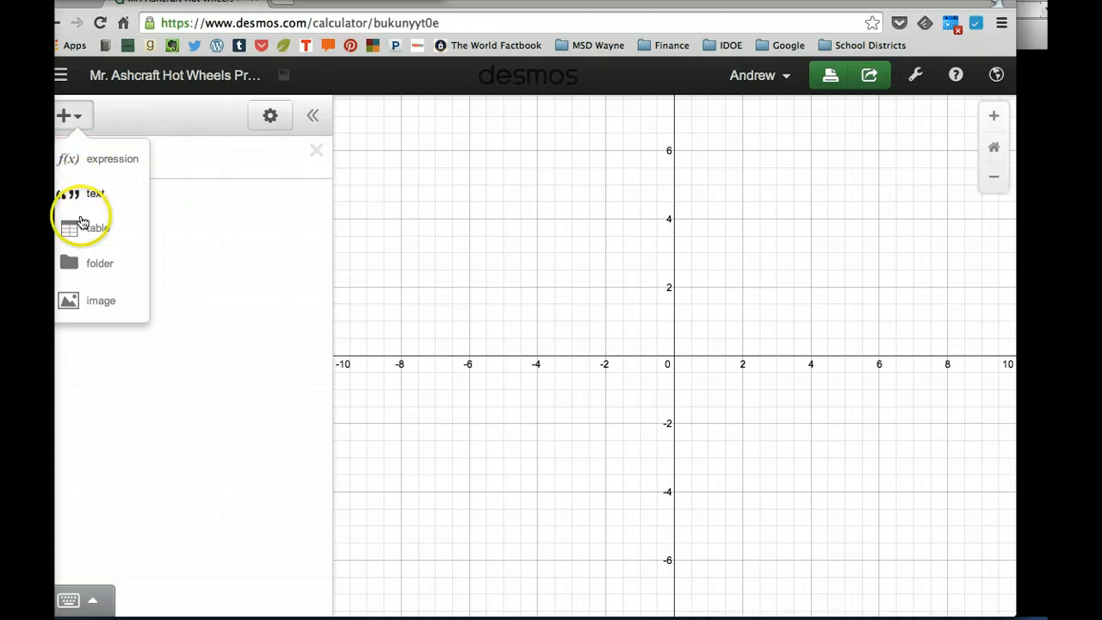
left_click(82, 225)
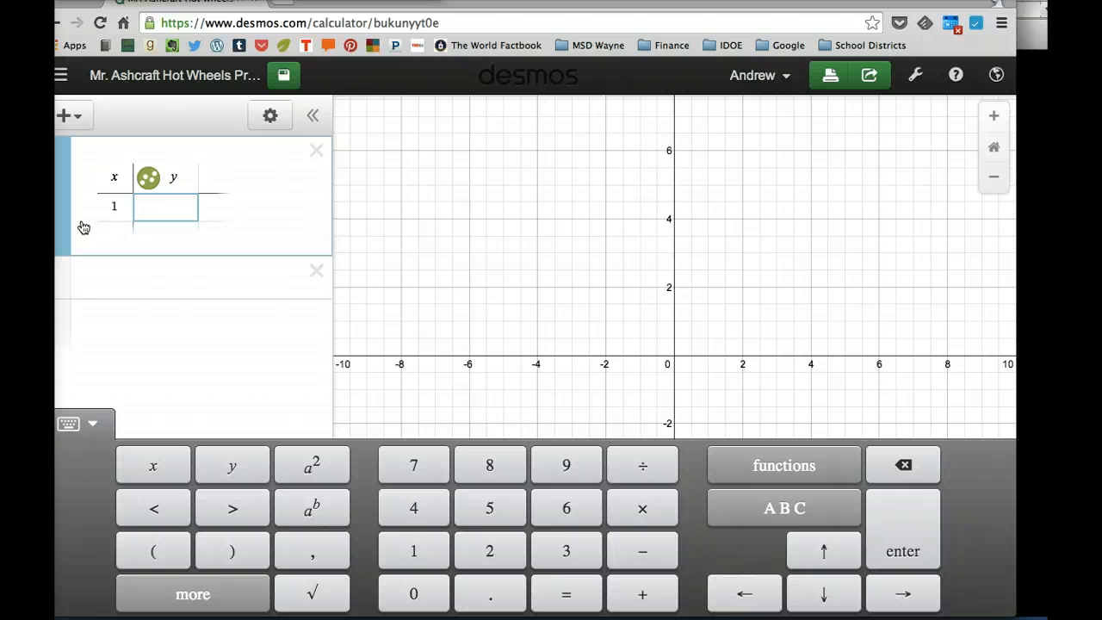
left_click(148, 181)
left_click(148, 181)
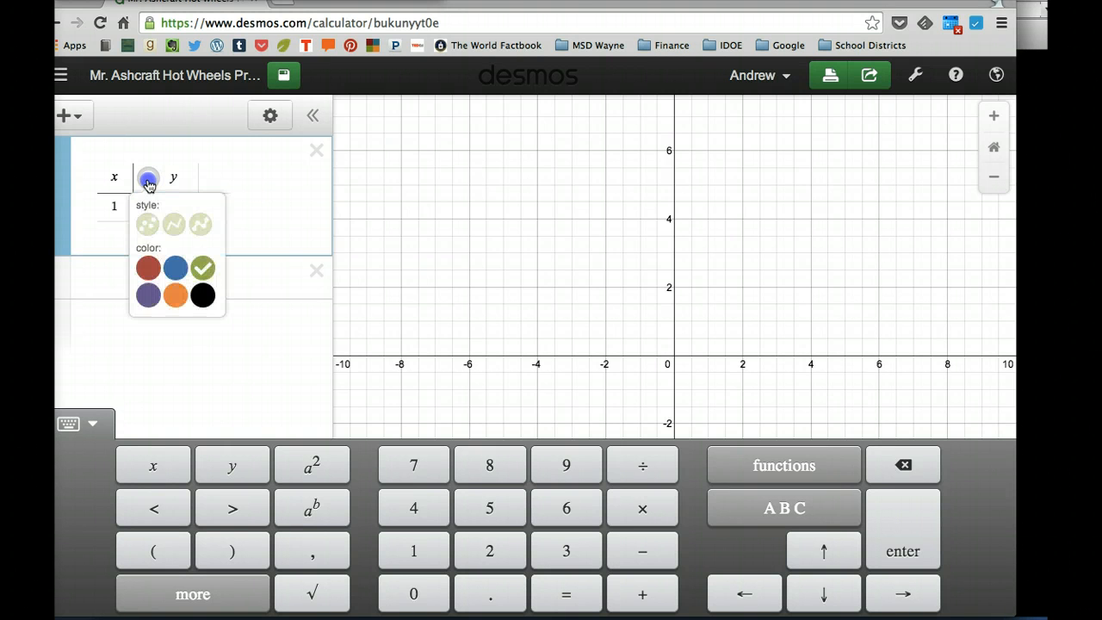
left_click(148, 268)
left_click(149, 268)
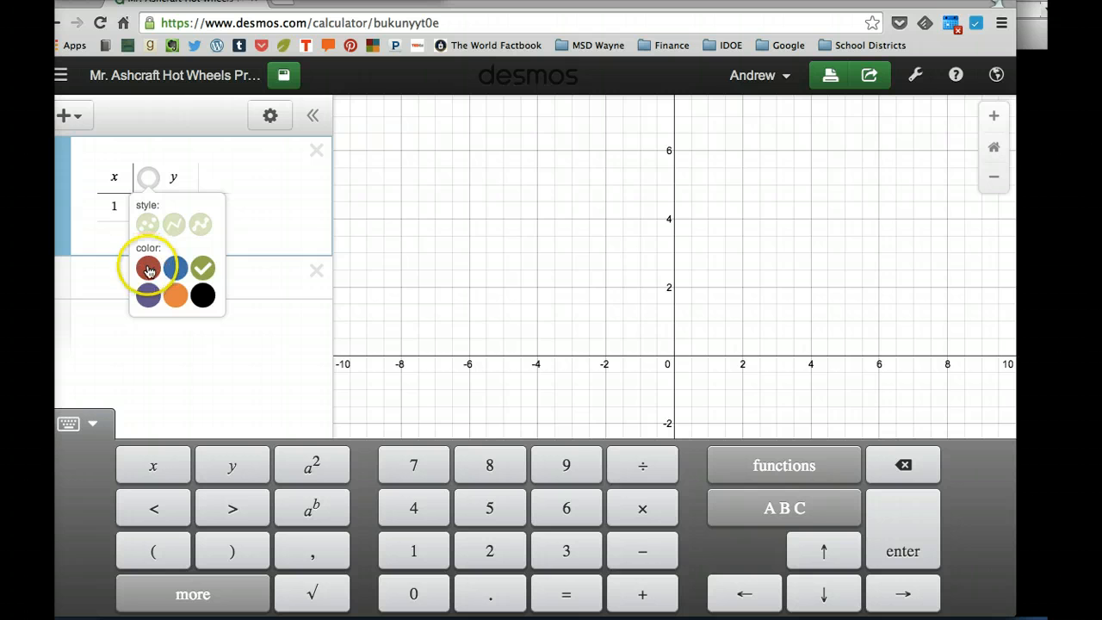
left_click(203, 229)
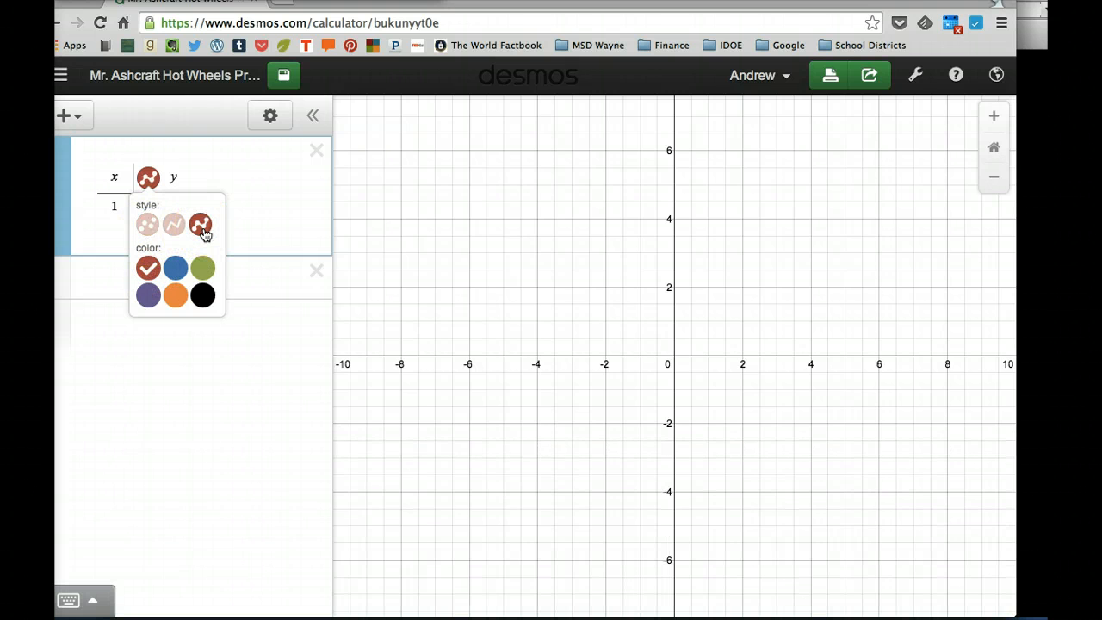
left_click(201, 226)
Enter the table's first row as x 0 and y 0.
left_click(124, 199)
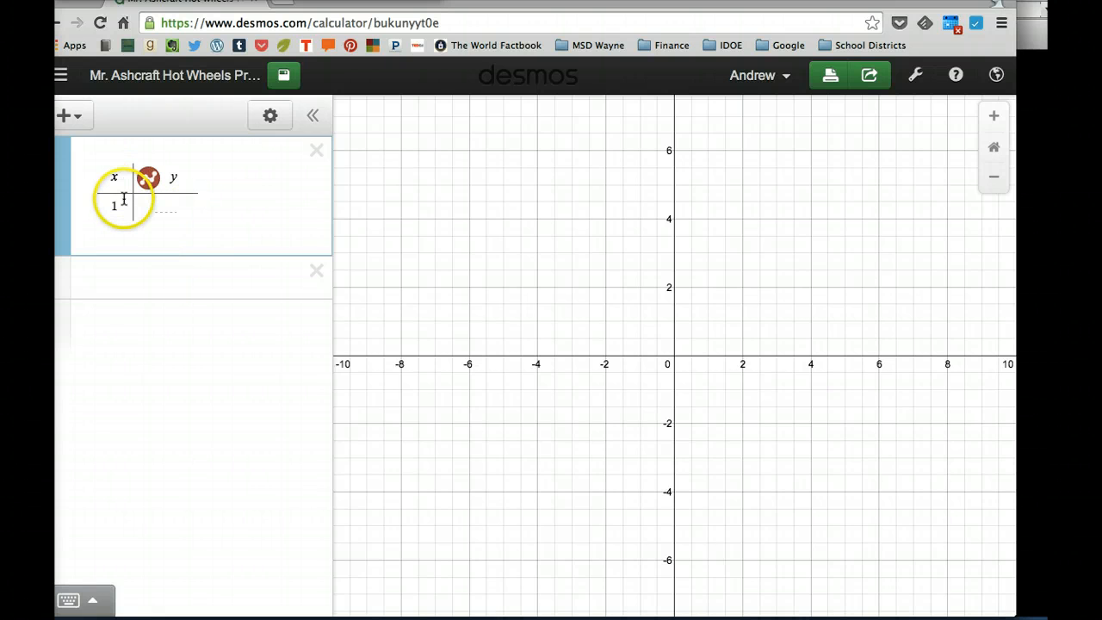
left_click(117, 205)
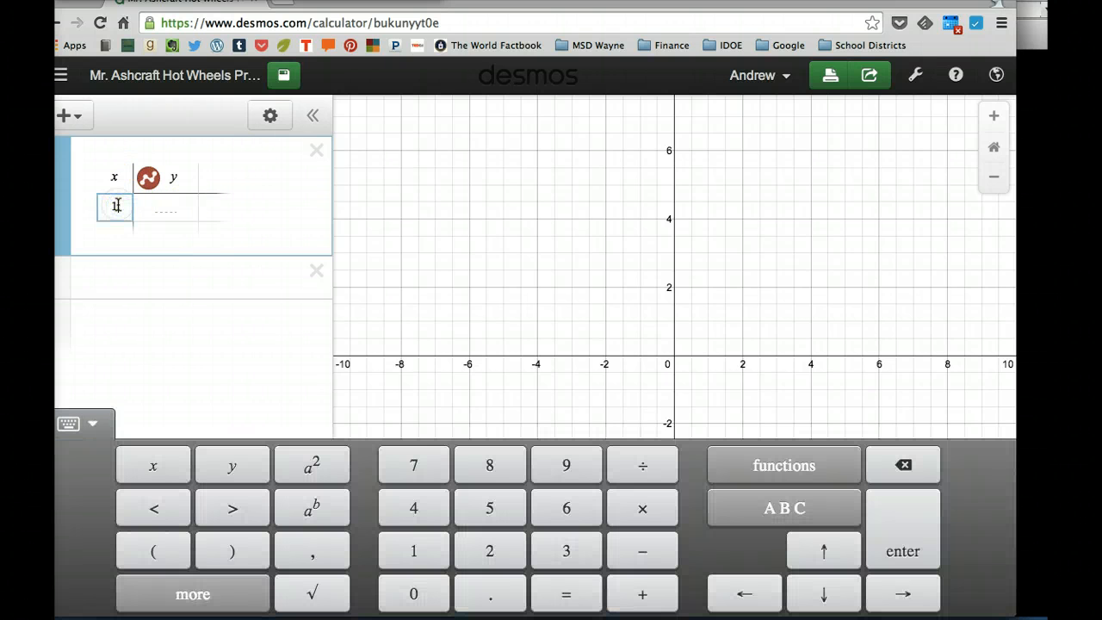
left_click(192, 211)
key("BackSpace")
type("221")
key("BackSpace")
key("BackSpace")
key("BackSpace")
type("0")
key("Return")
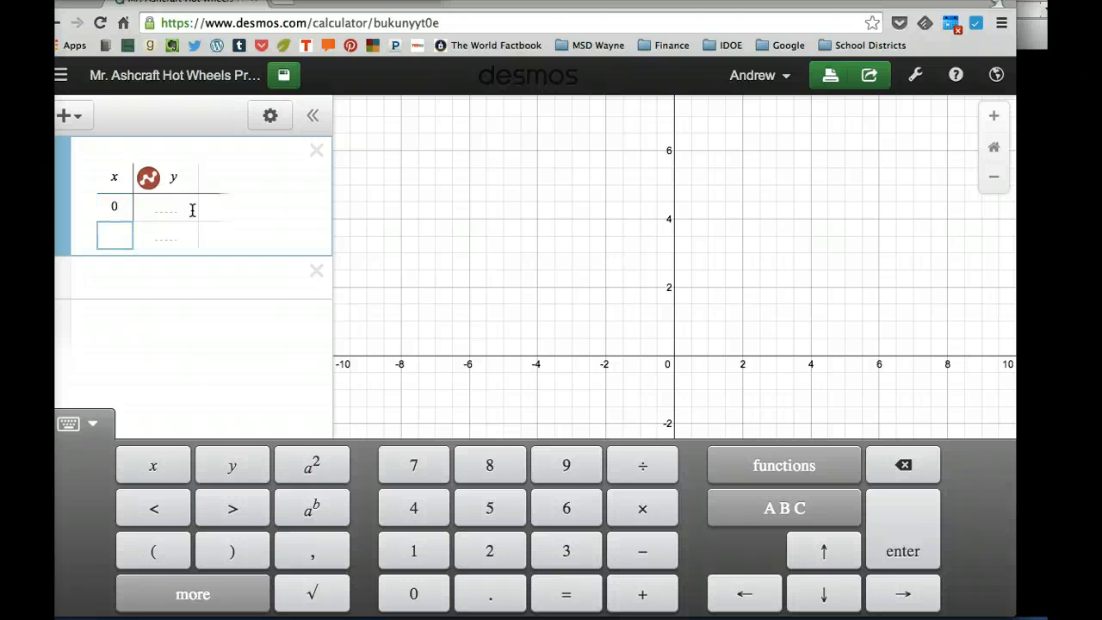
key("Up")
key("Right")
key("Right")
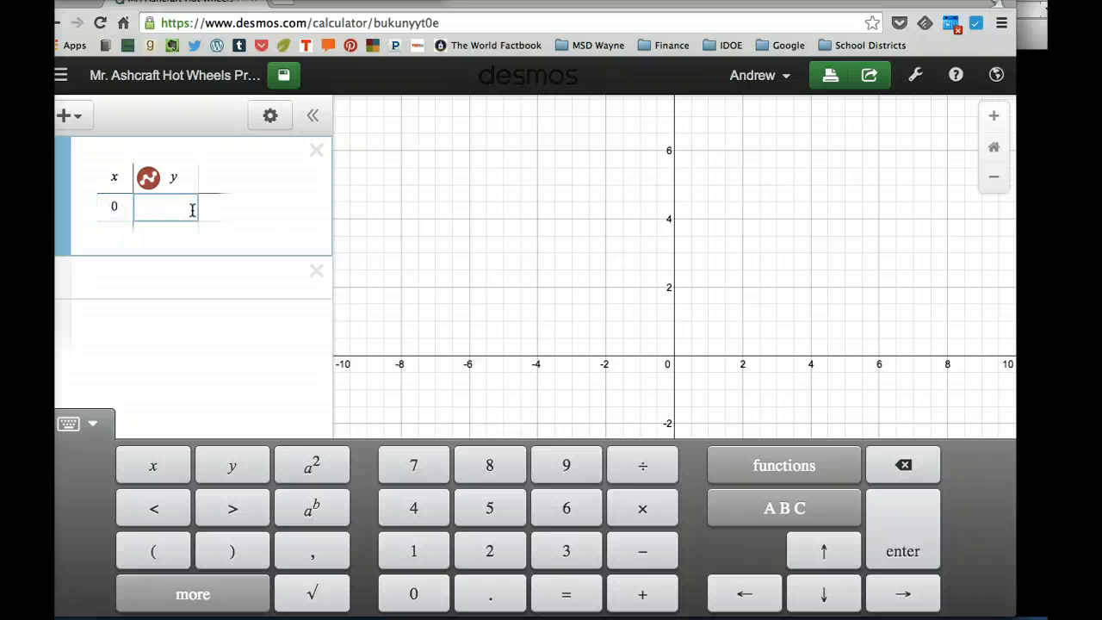
type("0")
key("Return")
Enter the table's second row as x 21 and y 0.4.
key("Left")
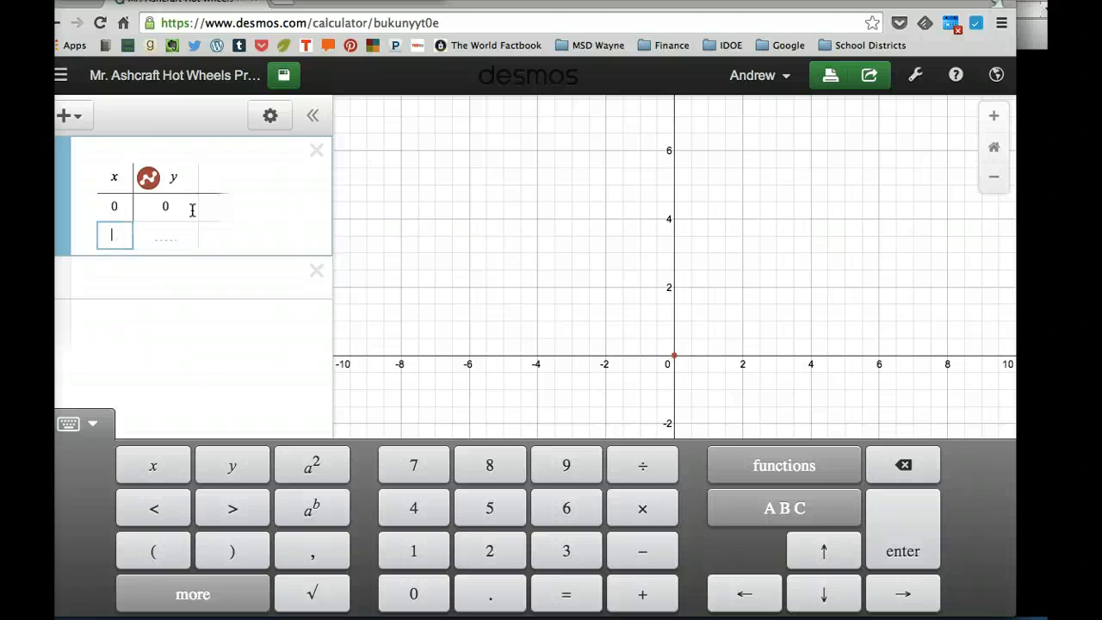
type("21")
key("Right")
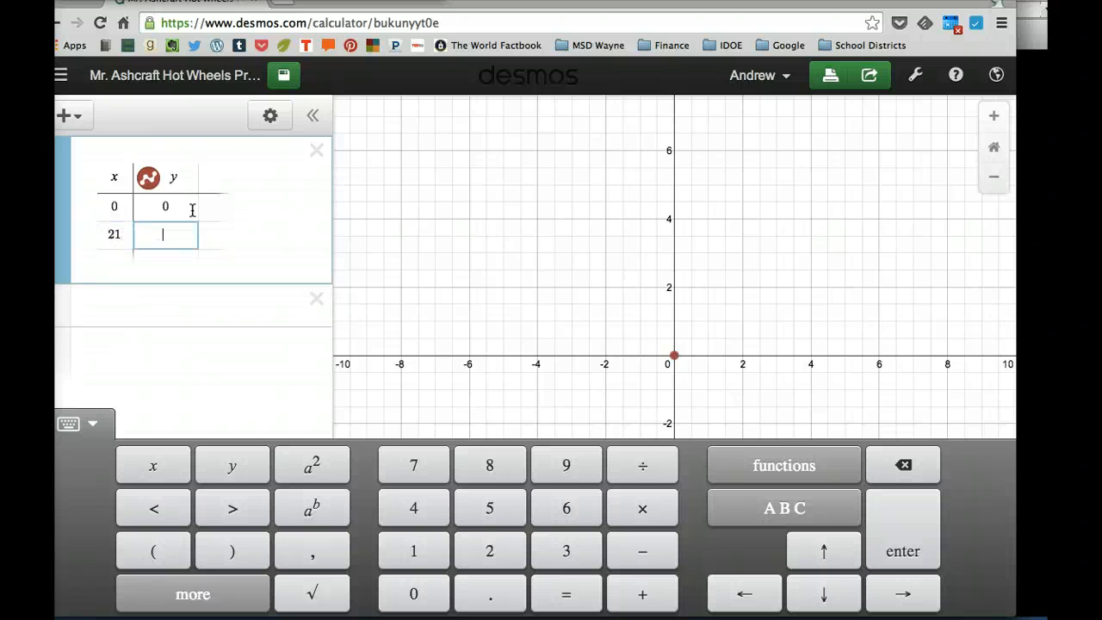
key("shift+Tab")
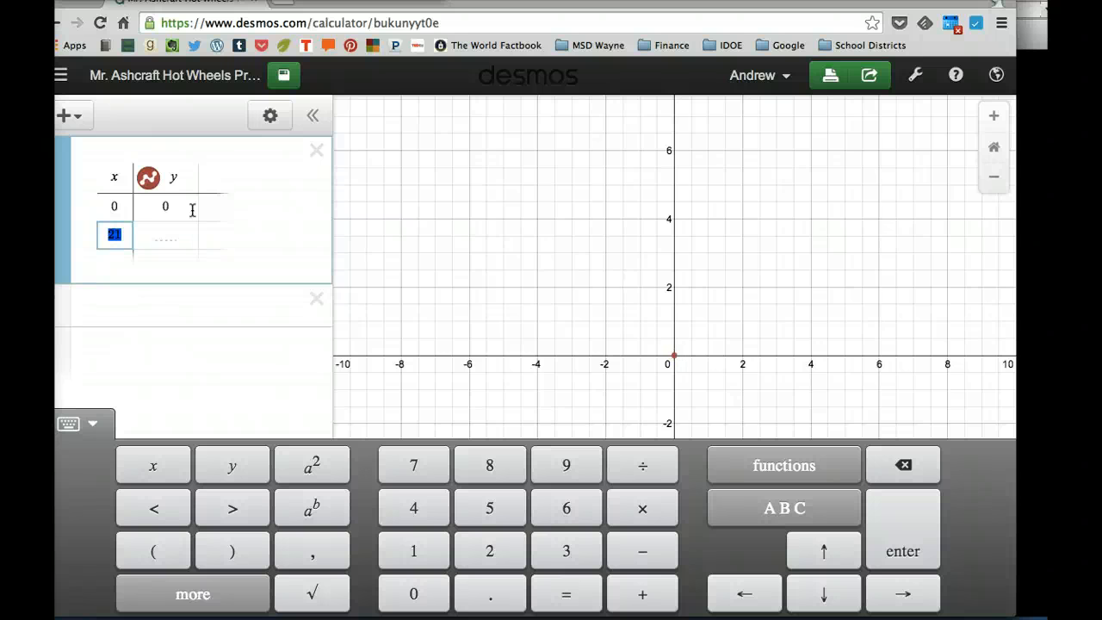
key("Right")
key("Down")
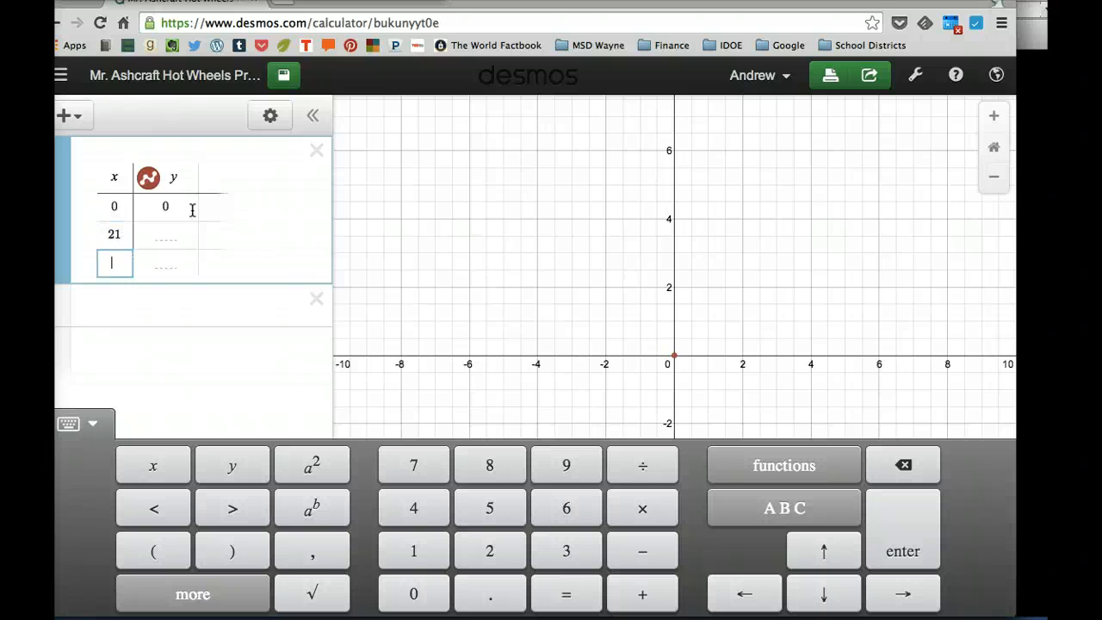
key("Up")
key("Right")
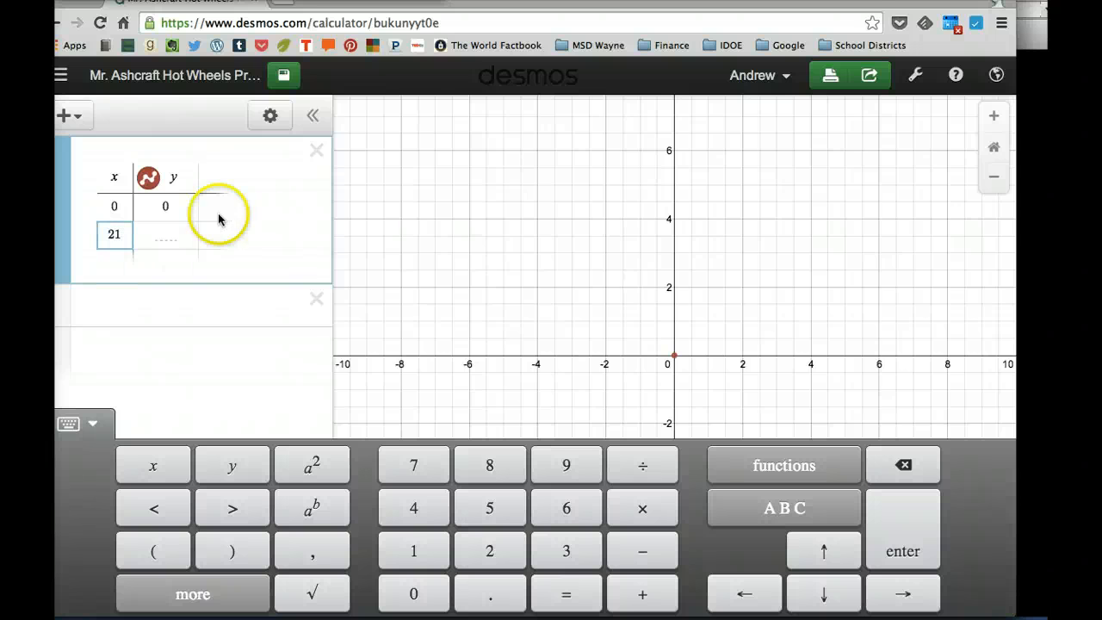
left_click(162, 236)
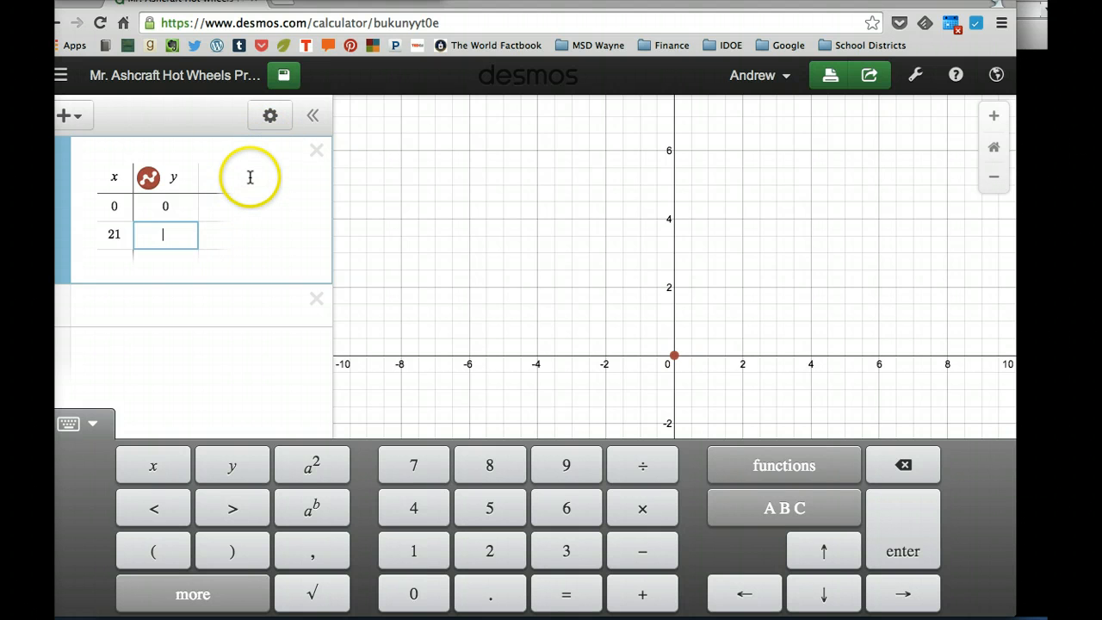
type("0.4")
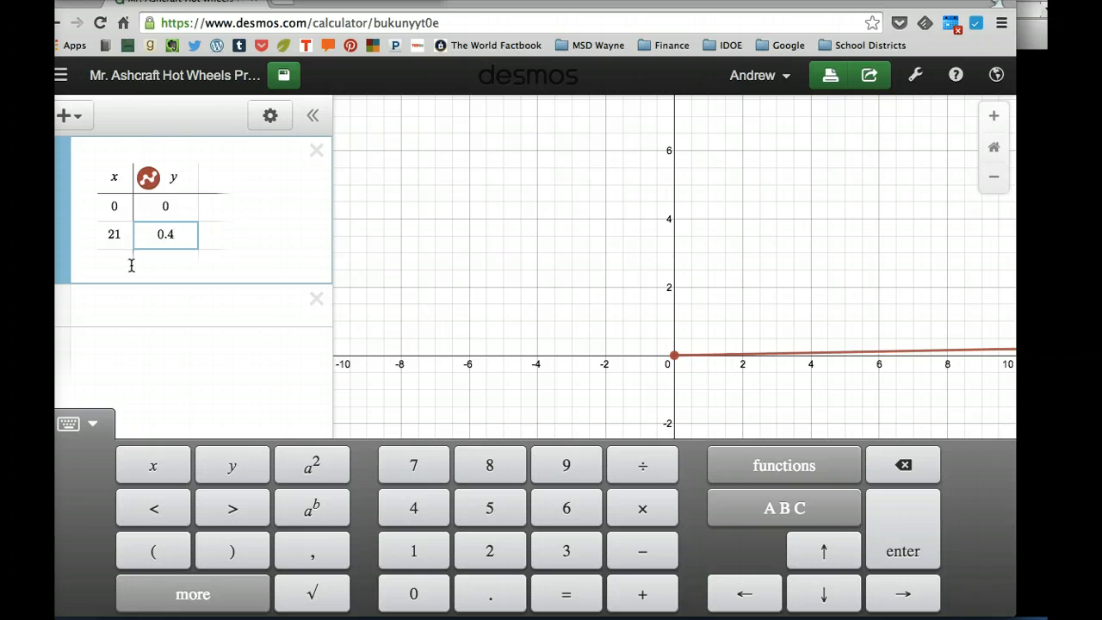
Add a second table and set its style to blue points connected by lines.
left_click(100, 309)
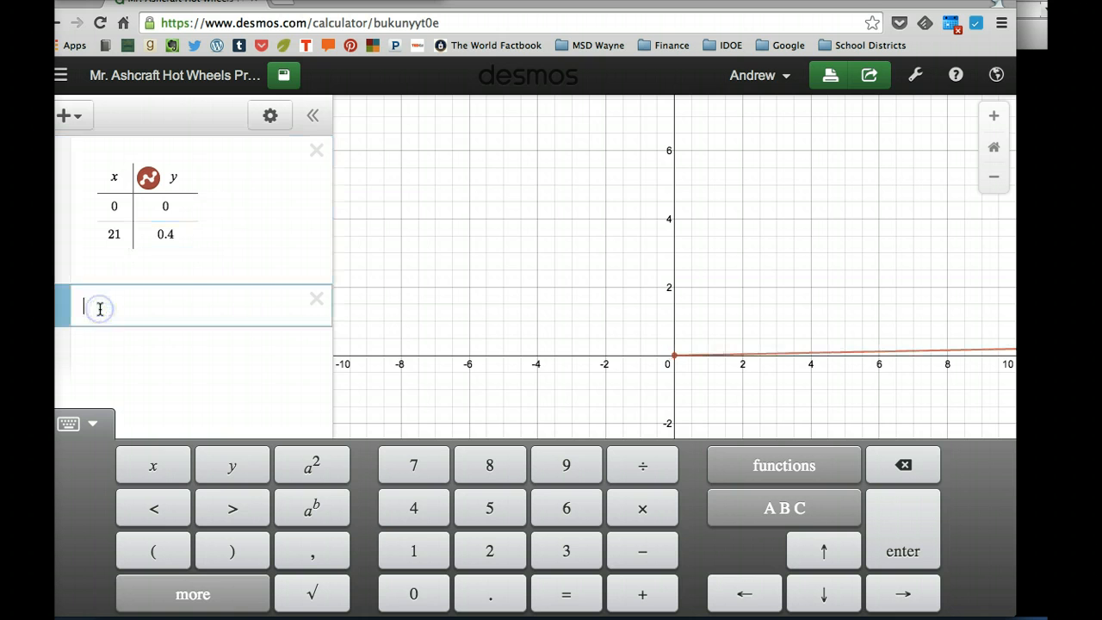
left_click(76, 117)
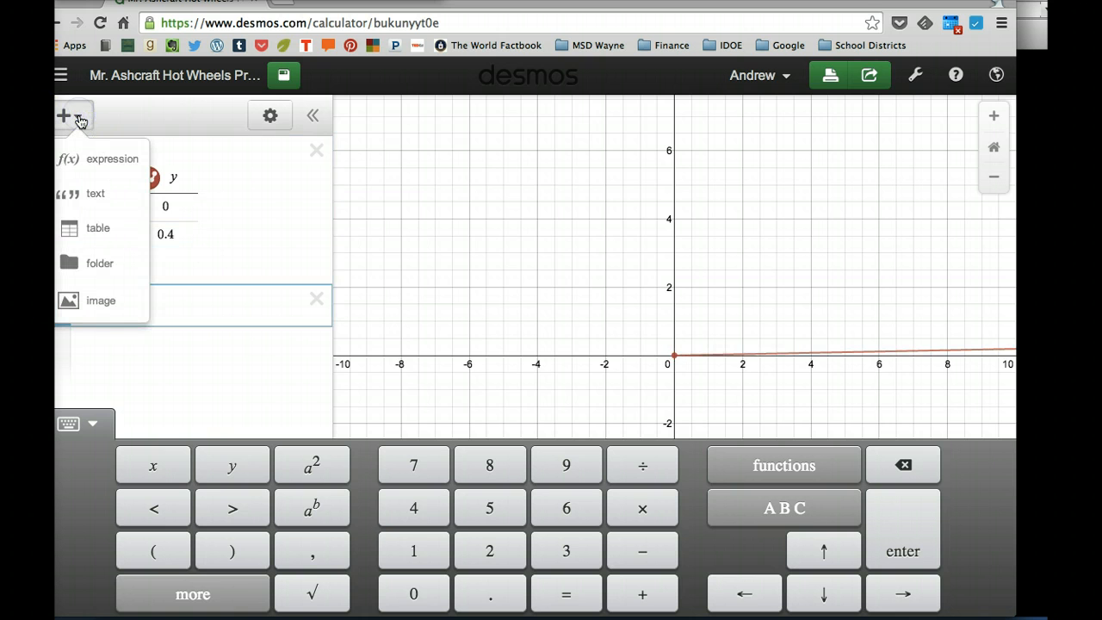
left_click(83, 234)
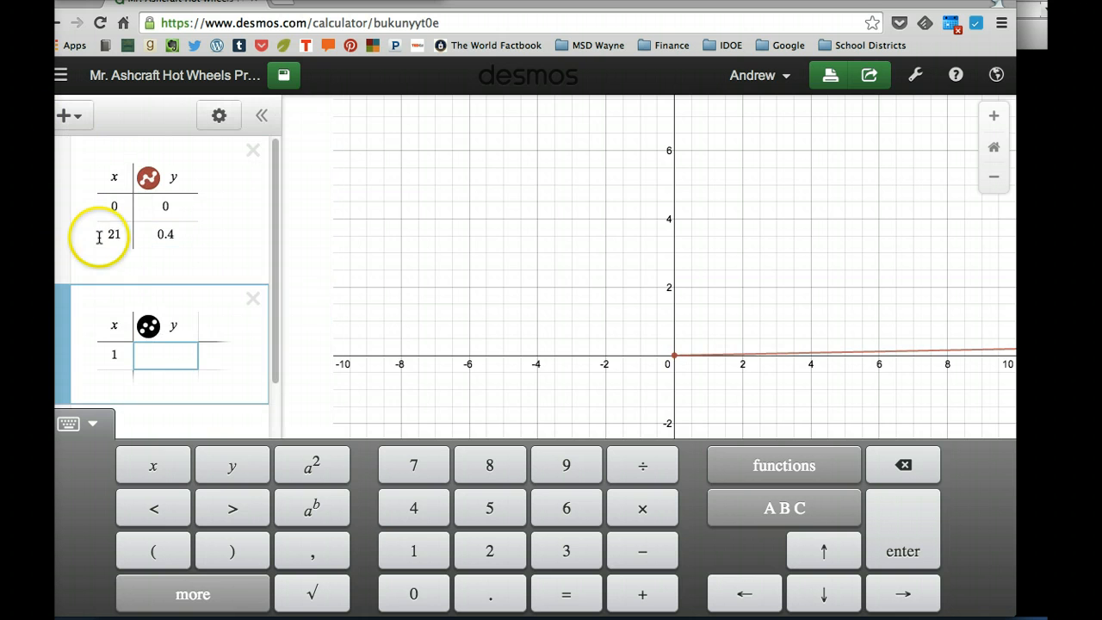
left_click(148, 325)
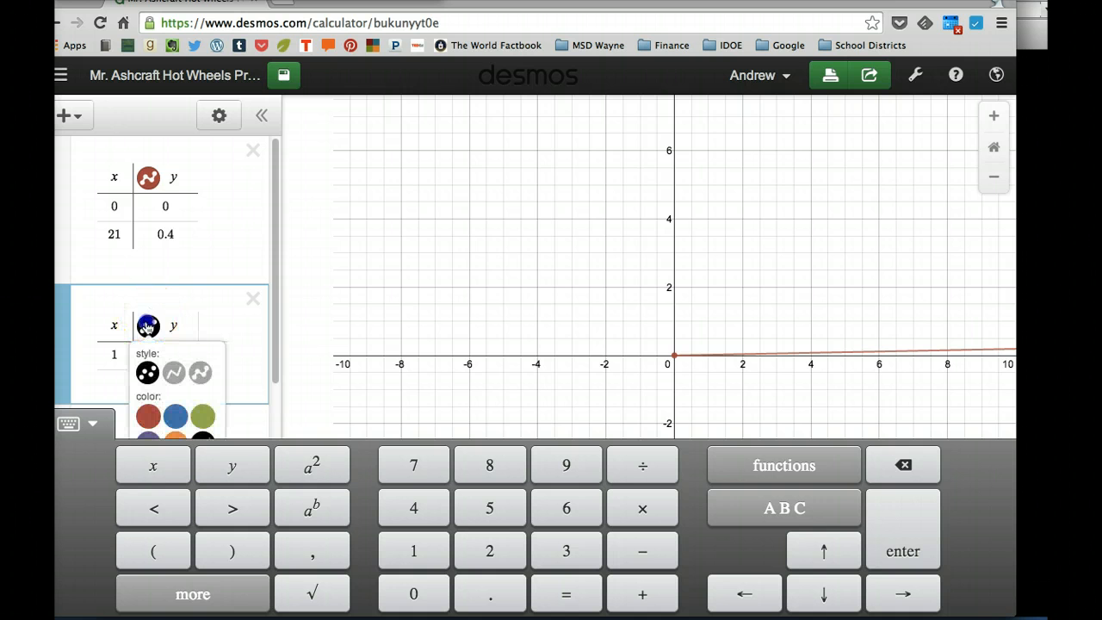
left_click(199, 372)
left_click(177, 417)
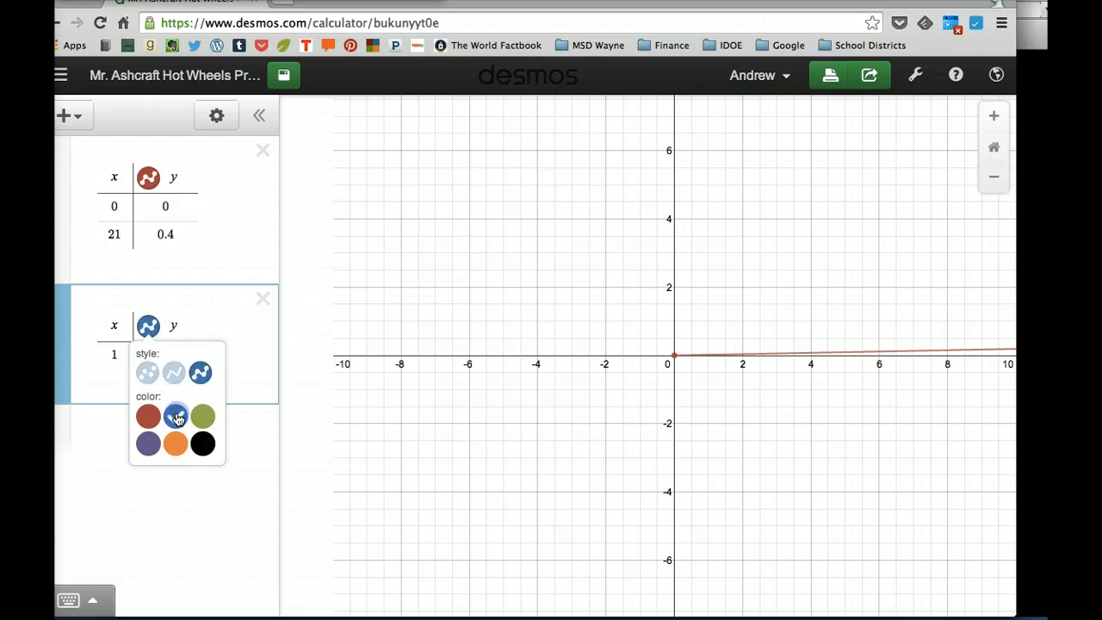
left_click(112, 354)
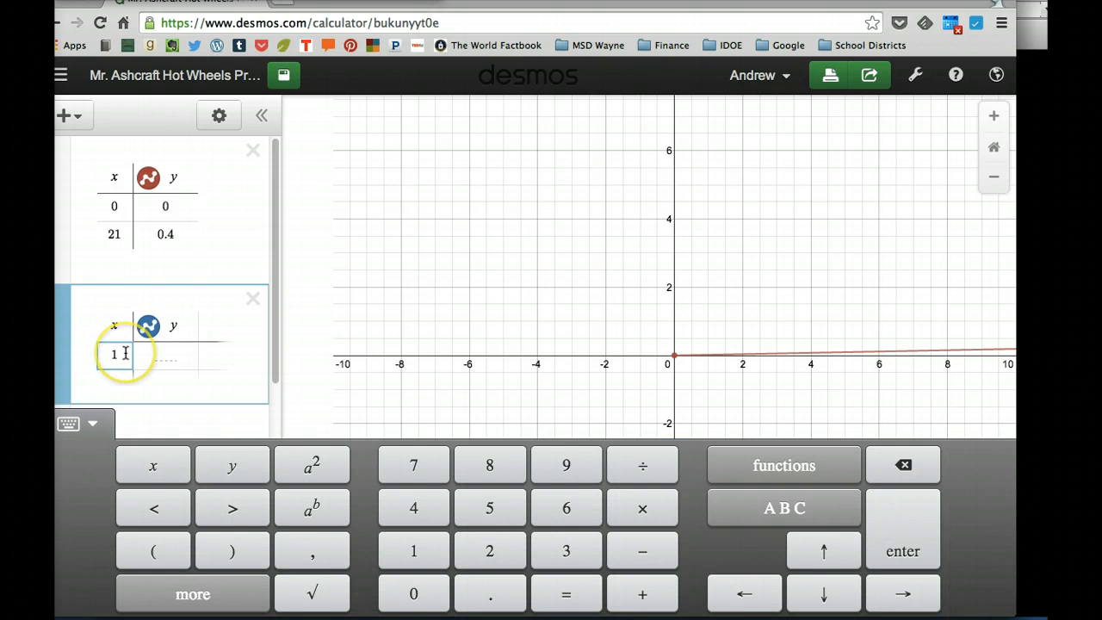